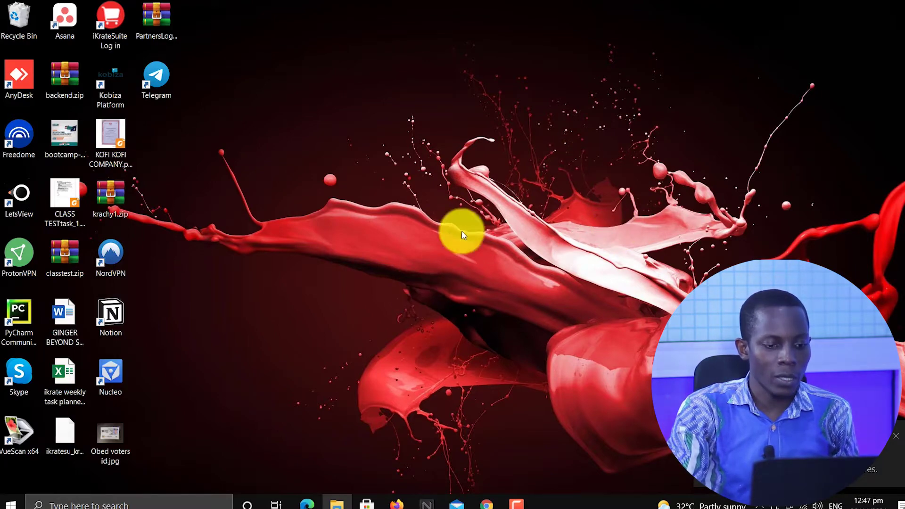
# Check in This PC that Seagate Expansion Drive (E:) shows 931 GB free, then minimize File Explorer
pyautogui.click(336, 504)
pyautogui.moveTo(394, 132); pyautogui.dragTo(574, 43)
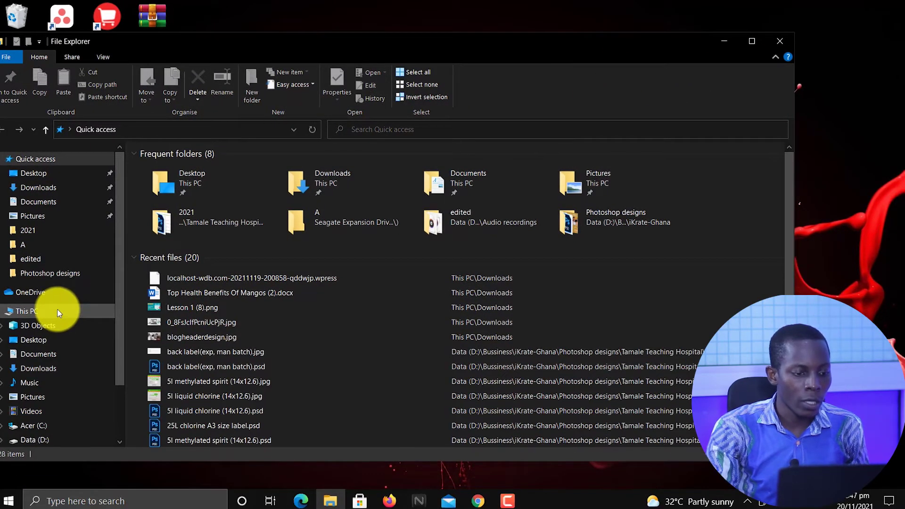
pyautogui.click(28, 311)
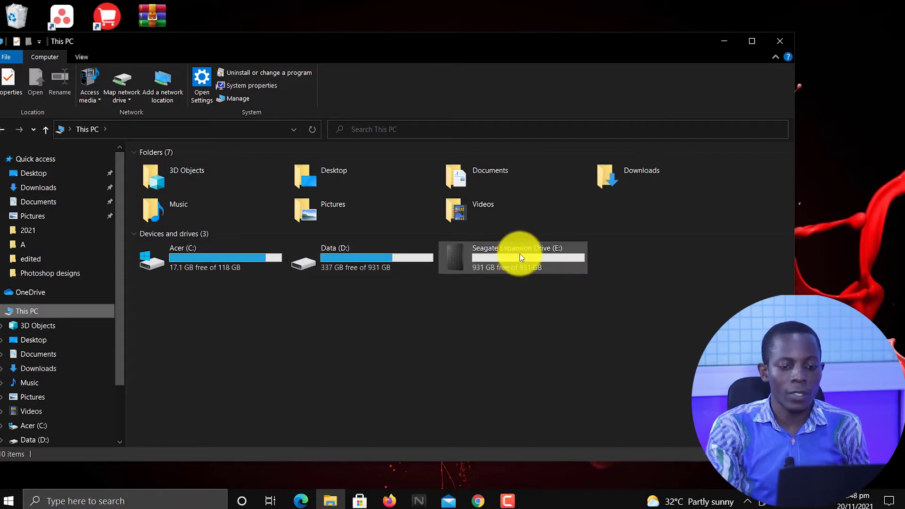
pyautogui.click(724, 41)
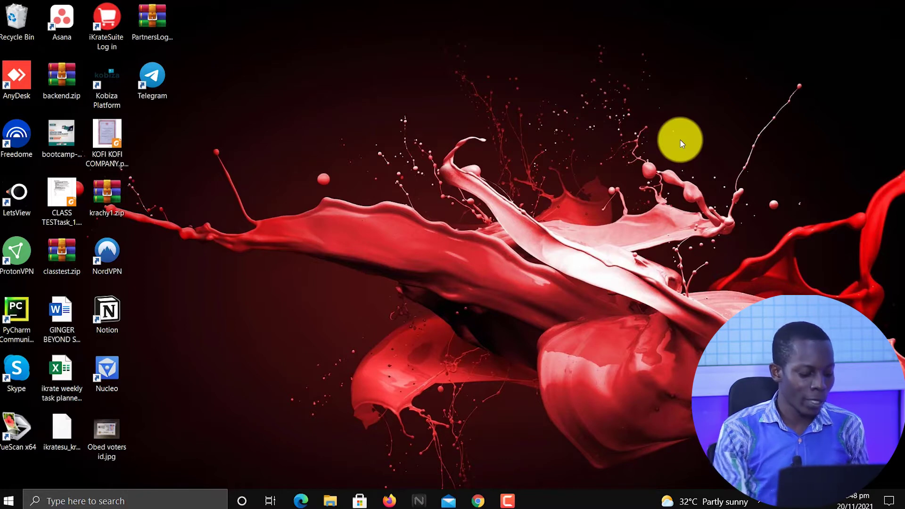
# Search the Start menu for 'disk mana' to find Create and format hard disk partitions
pyautogui.press('super')
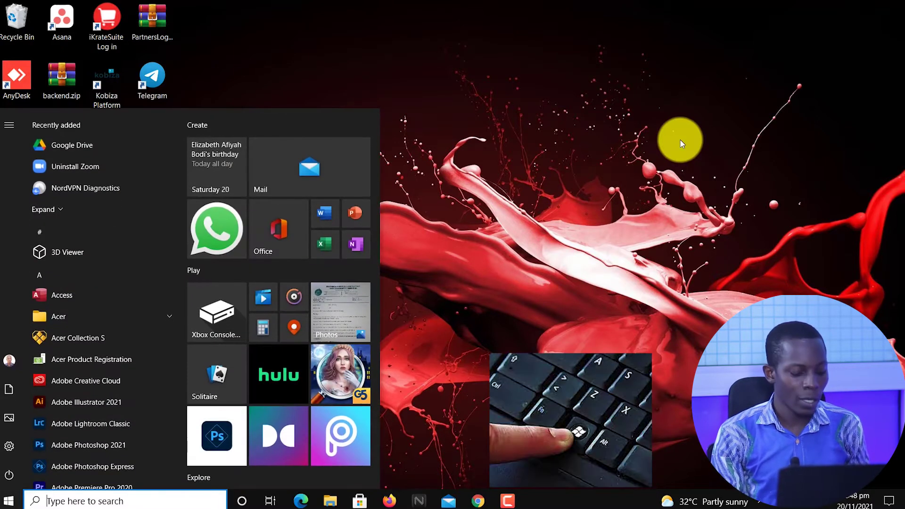
pyautogui.write('w')
pyautogui.press('BackSpace')
pyautogui.write('dis')
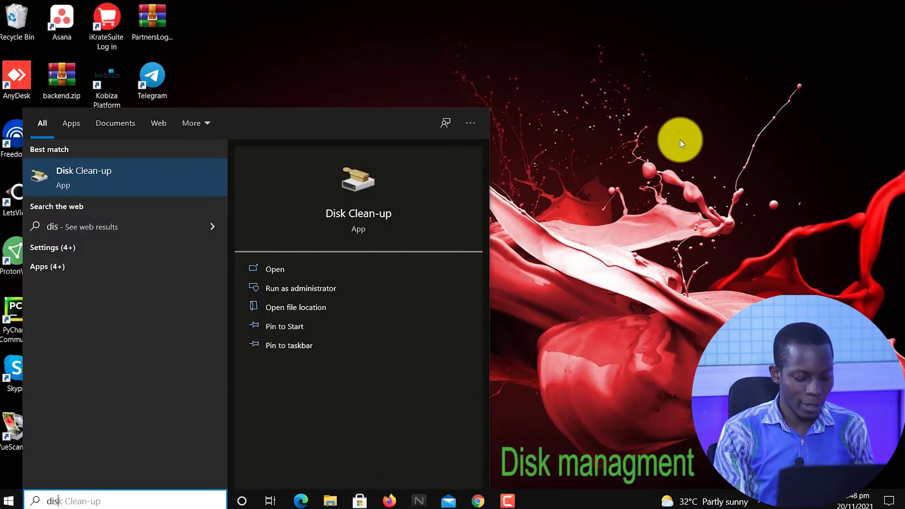
pyautogui.write('k m a')
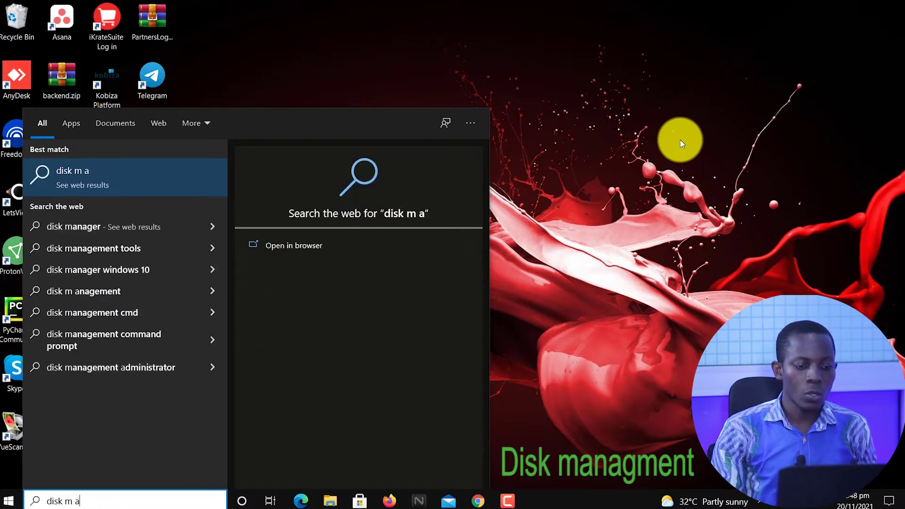
pyautogui.press('BackSpace')
pyautogui.press('BackSpace')
pyautogui.write('ana')
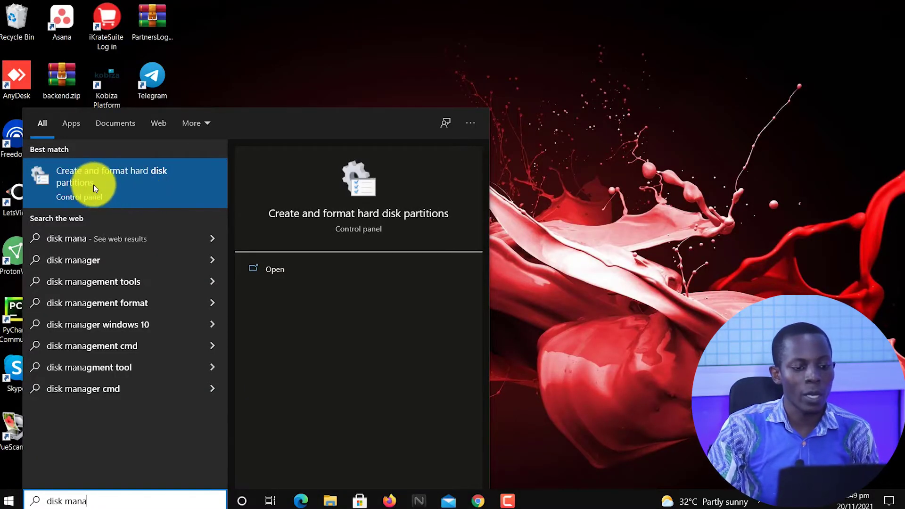
# Launch Disk Management and review Disks 0, 1 and 2, including the 931.51 GB Seagate drive (E:)
pyautogui.click(130, 178)
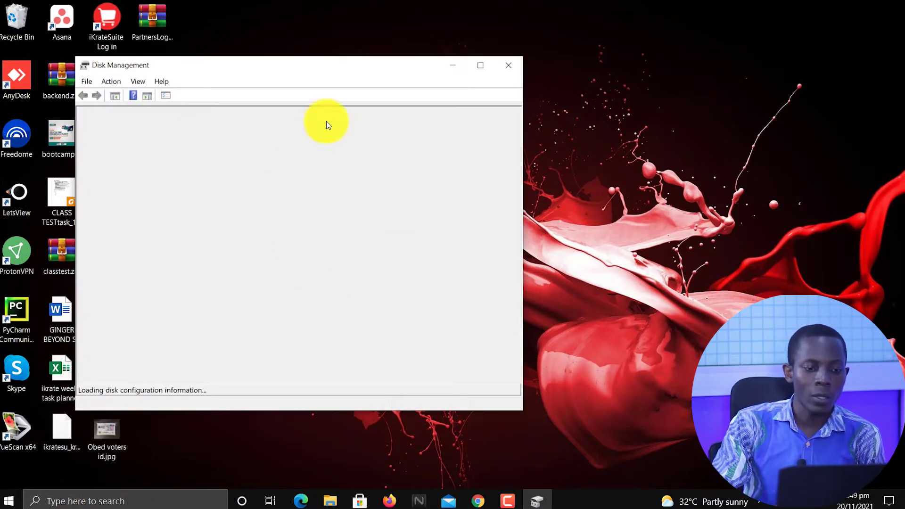
pyautogui.moveTo(359, 70); pyautogui.dragTo(485, 57)
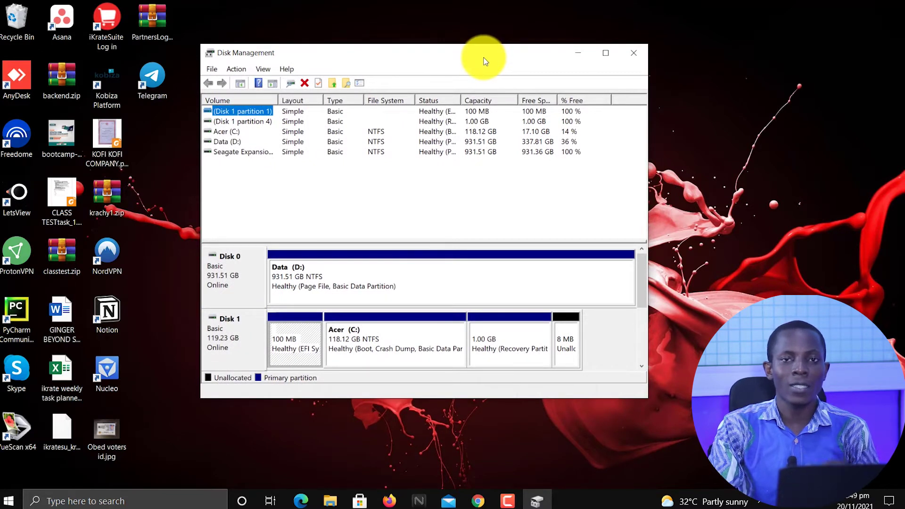
pyautogui.click(238, 262)
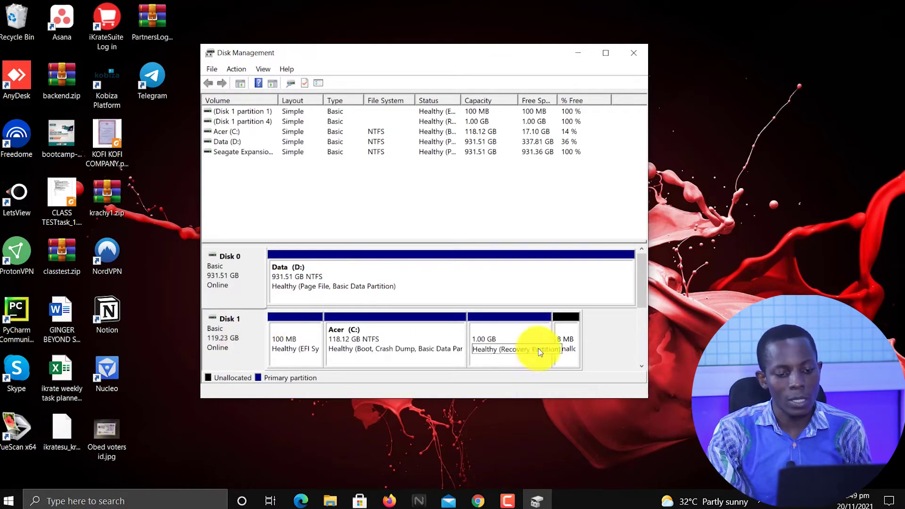
pyautogui.click(639, 305)
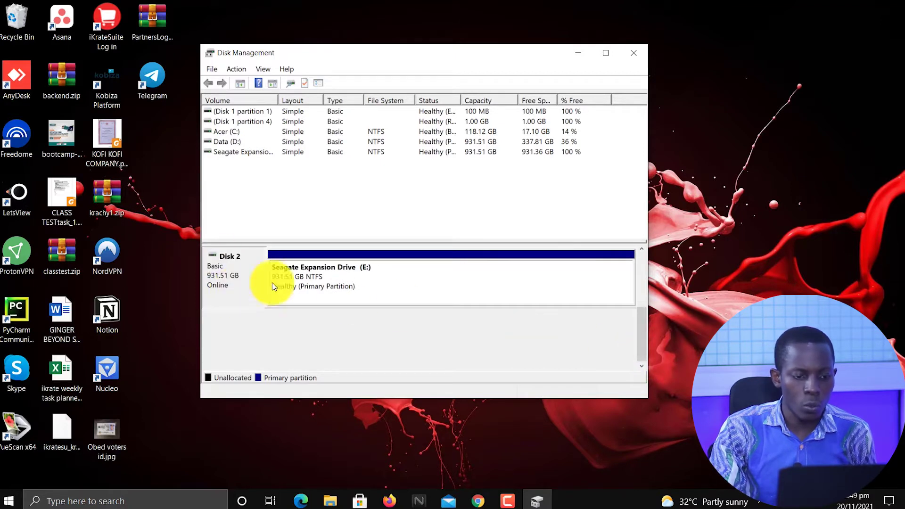
pyautogui.moveTo(646, 327); pyautogui.dragTo(643, 268)
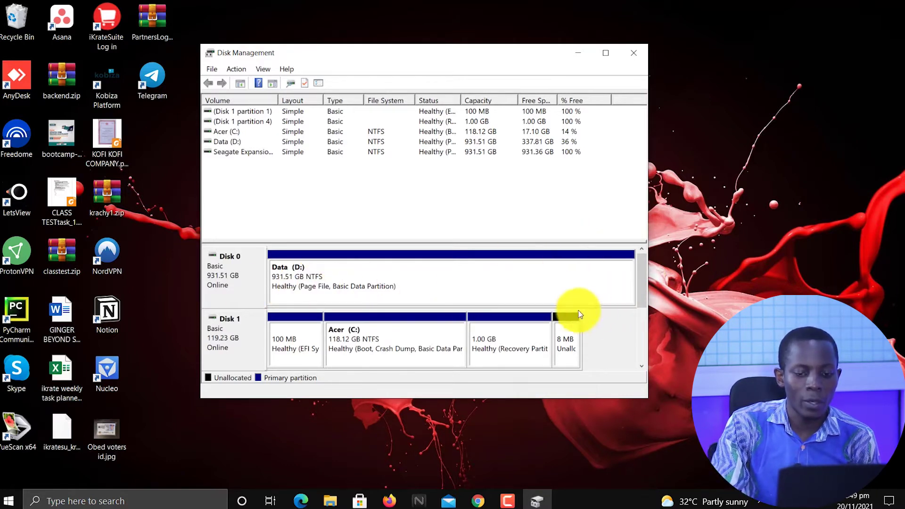
pyautogui.moveTo(641, 281); pyautogui.dragTo(657, 330)
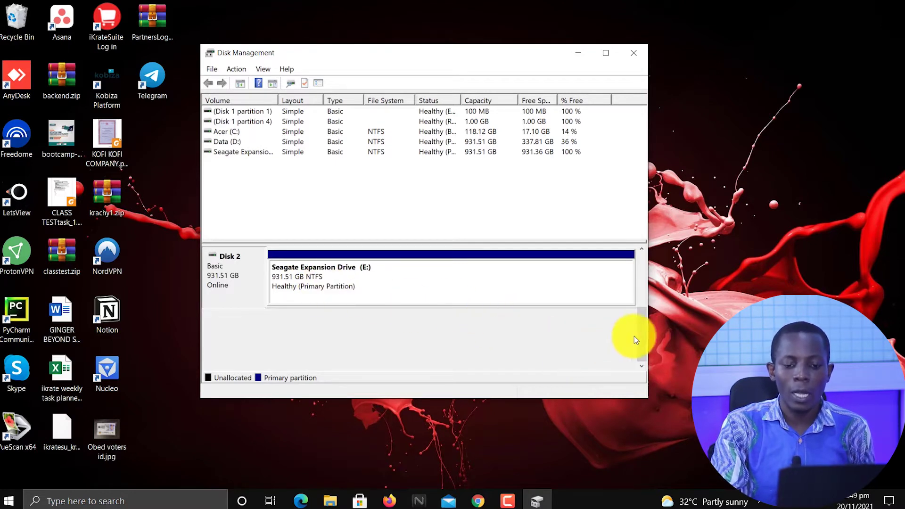
pyautogui.moveTo(642, 332); pyautogui.dragTo(644, 281)
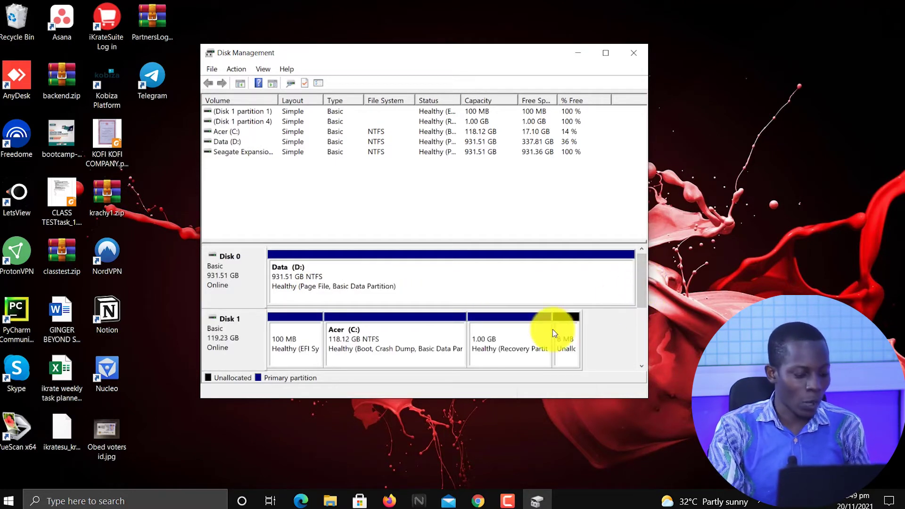
# Select the 931.51 GB Seagate Expansion Drive (E:) partition on Disk 2
pyautogui.hotkey('alt', 'Tab')
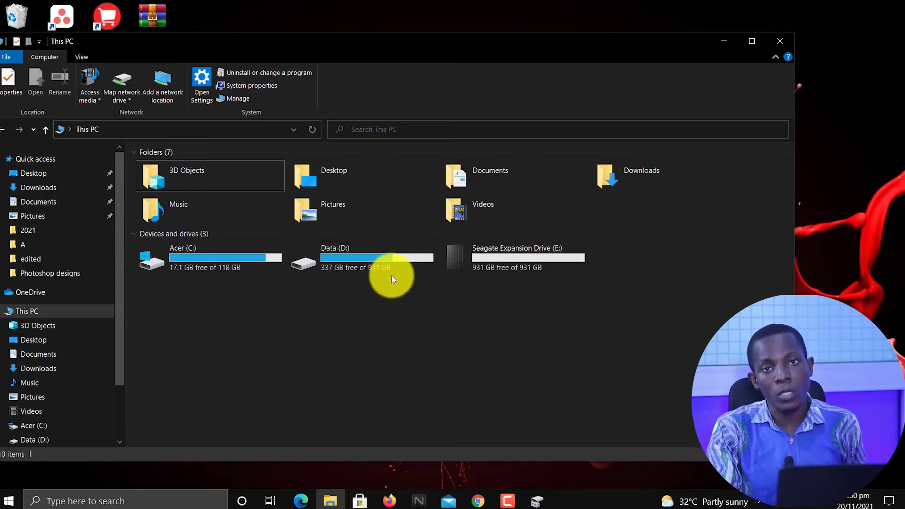
pyautogui.hotkey('alt', 'Tab')
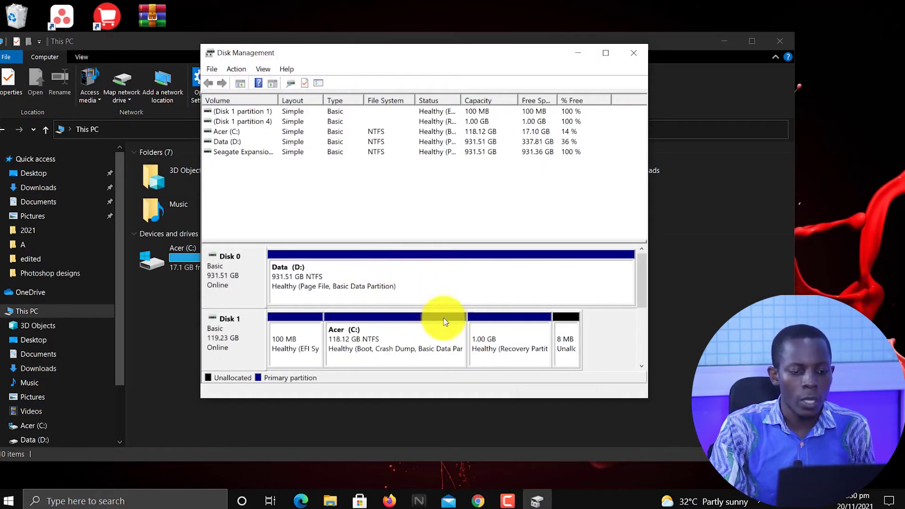
pyautogui.click(304, 283)
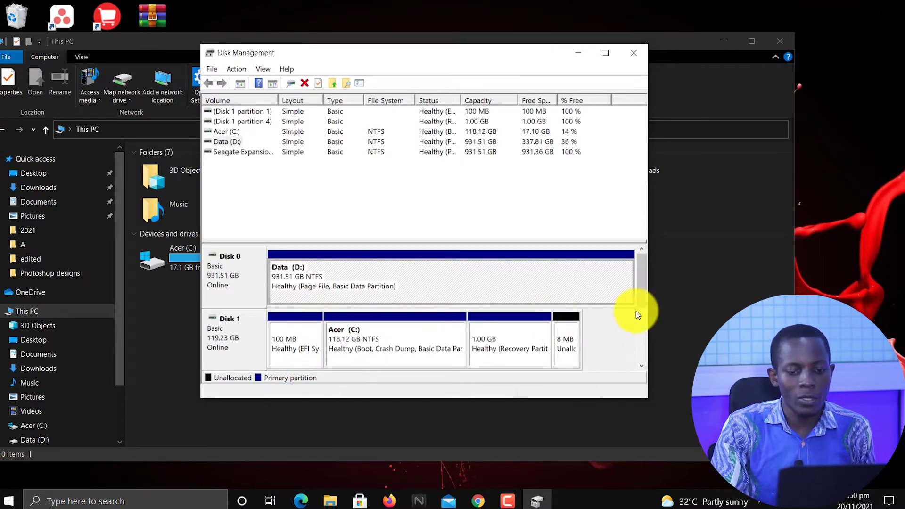
pyautogui.moveTo(645, 304); pyautogui.dragTo(646, 329)
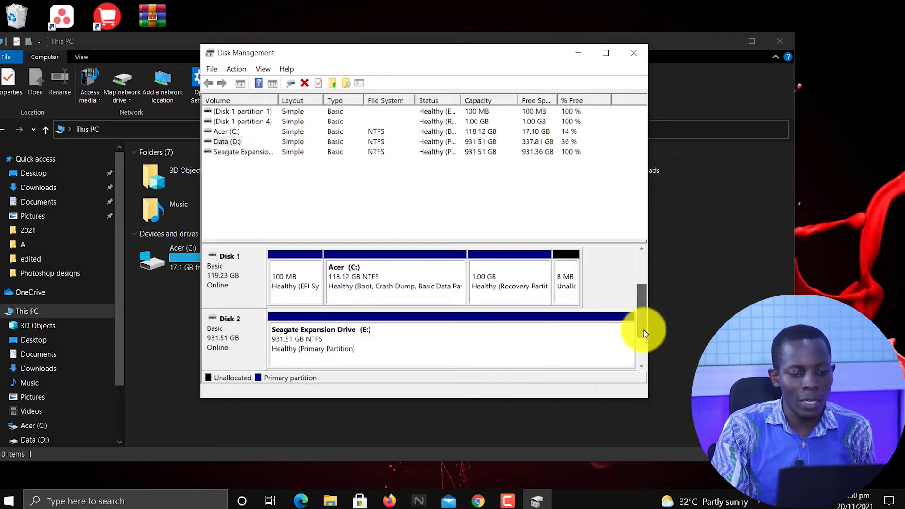
pyautogui.click(227, 338)
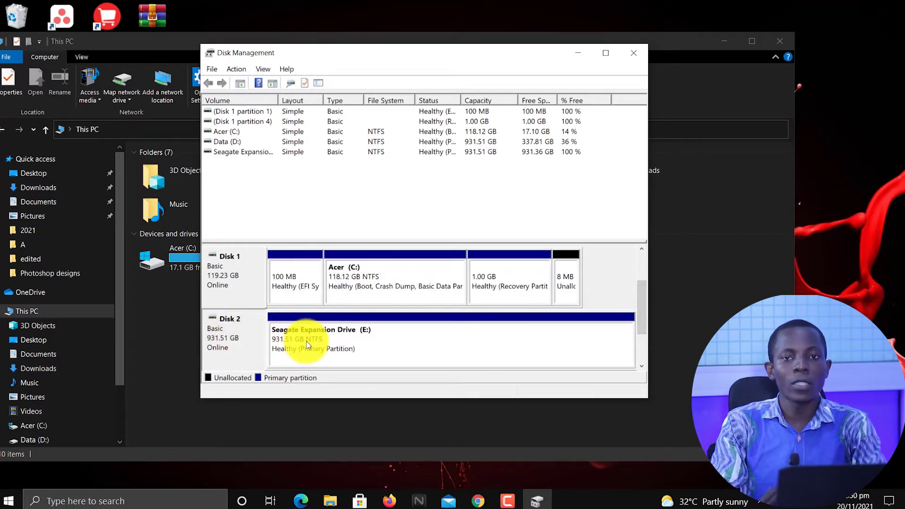
pyautogui.click(334, 339)
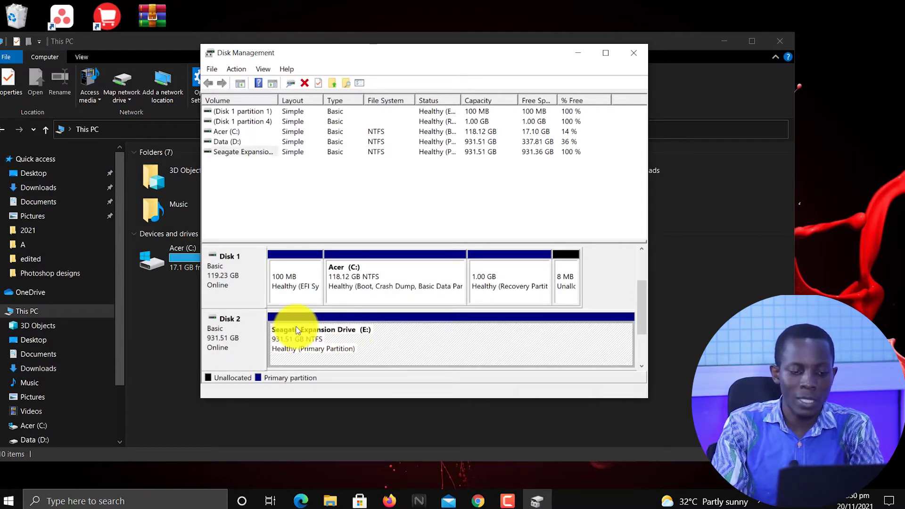
# Open Shrink Volume for drive E:, offering up to 950745 MB of shrinkable space
pyautogui.rightClick(361, 335)
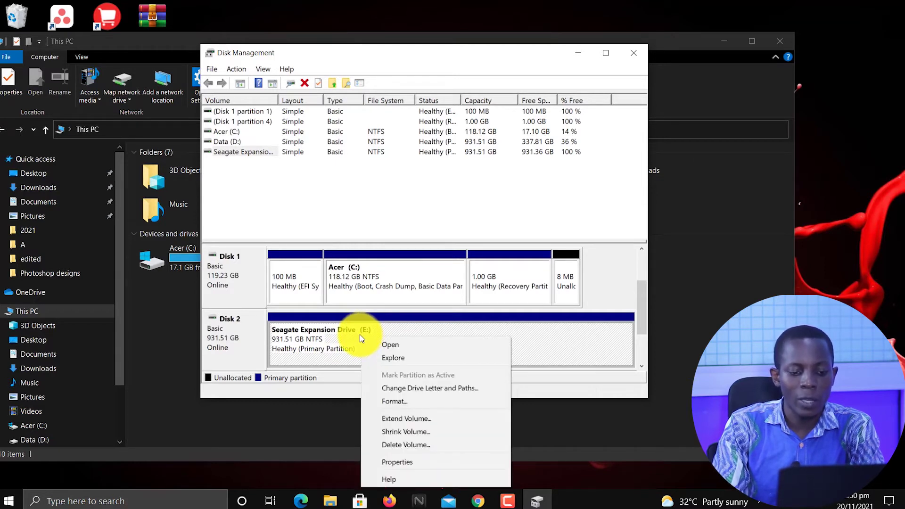
pyautogui.click(429, 431)
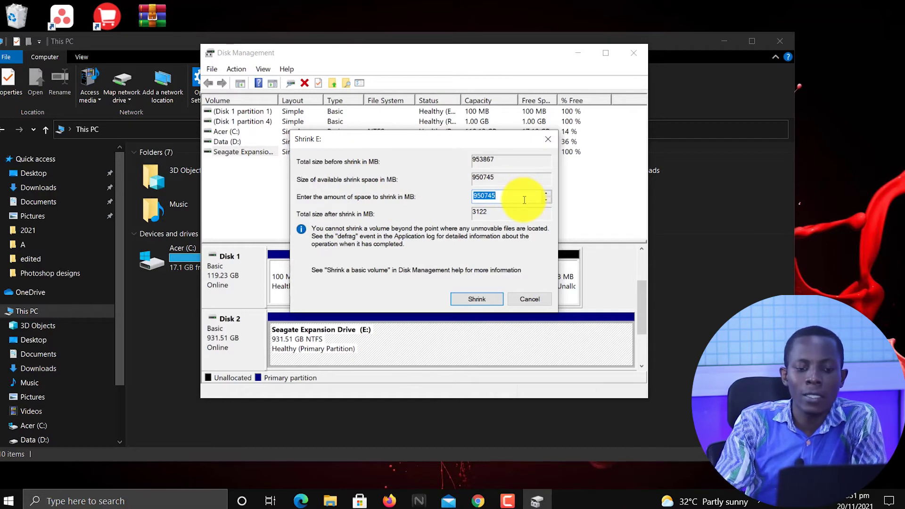
# Shrink drive E: by 450000 MB, leaving a 492.06 GB partition and 439.45 GB unallocated
pyautogui.moveTo(523, 199); pyautogui.dragTo(467, 189)
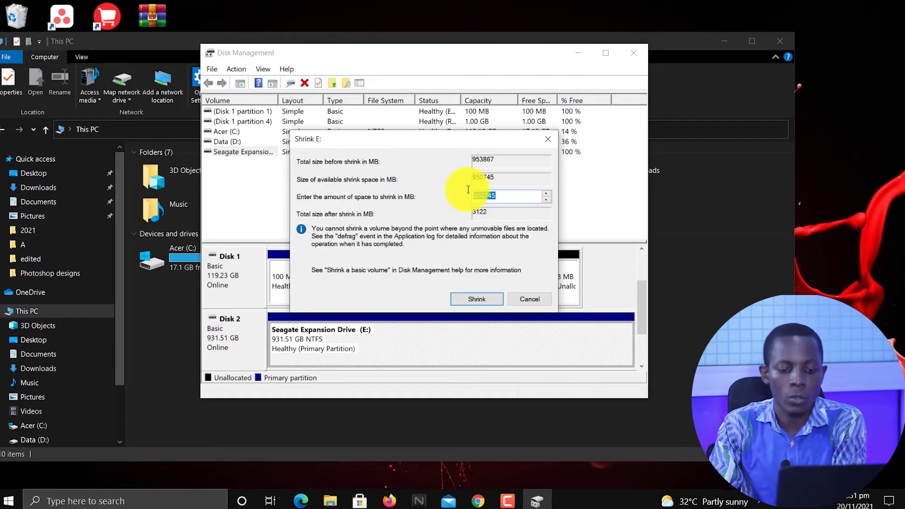
pyautogui.write('450000')
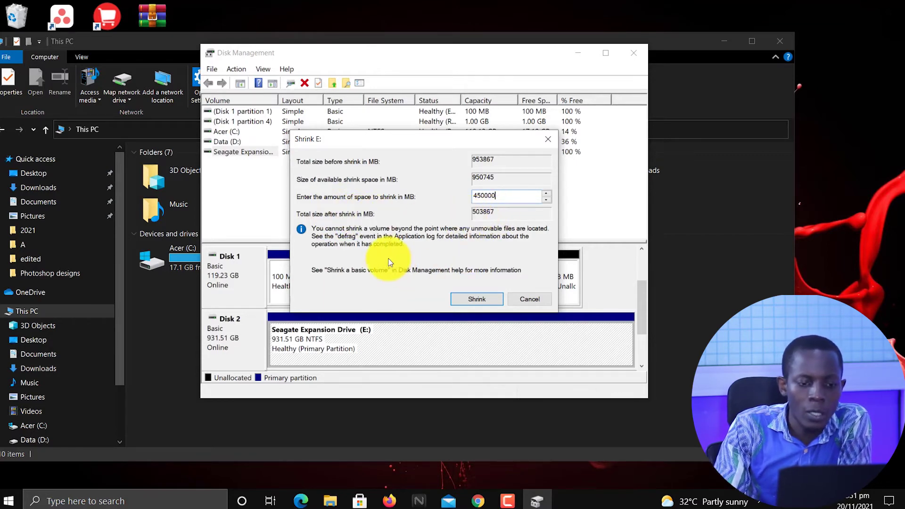
pyautogui.click(490, 297)
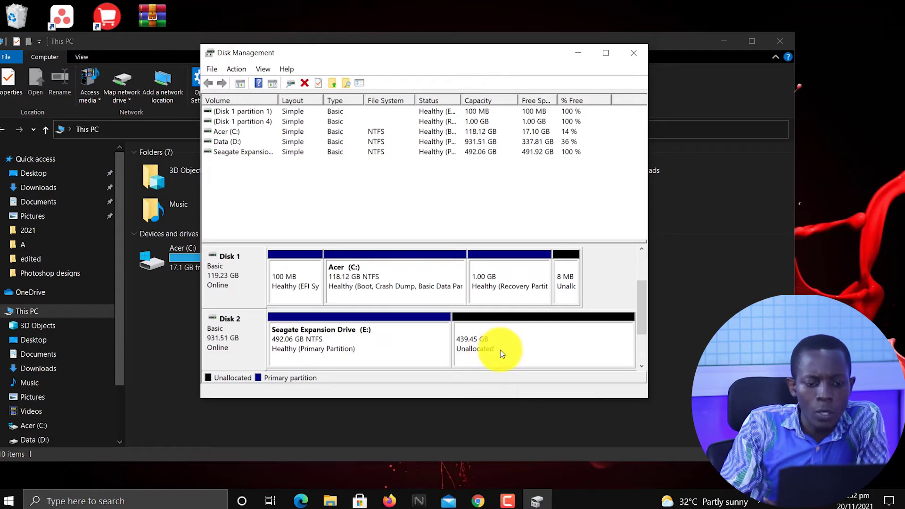
# Create a 449999 MB NTFS simple volume labelled Backups with drive letter F: in the unallocated space
pyautogui.rightClick(548, 350)
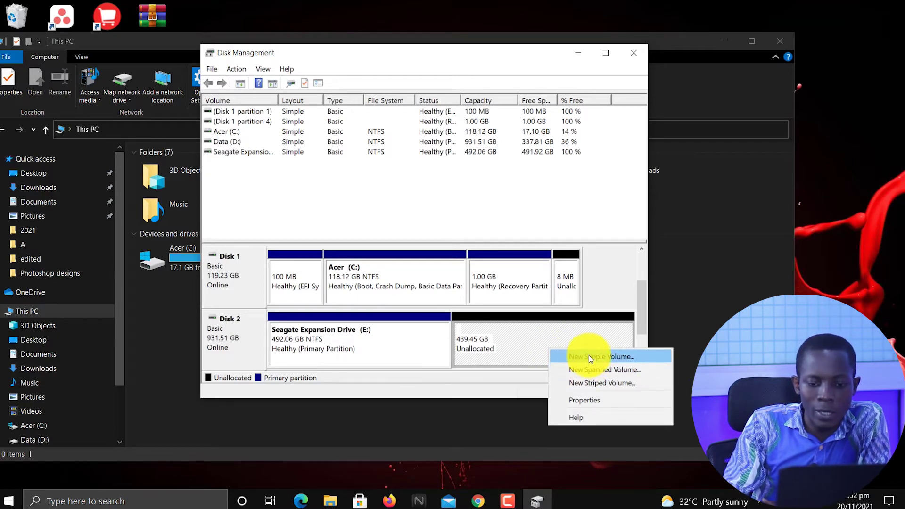
pyautogui.click(589, 357)
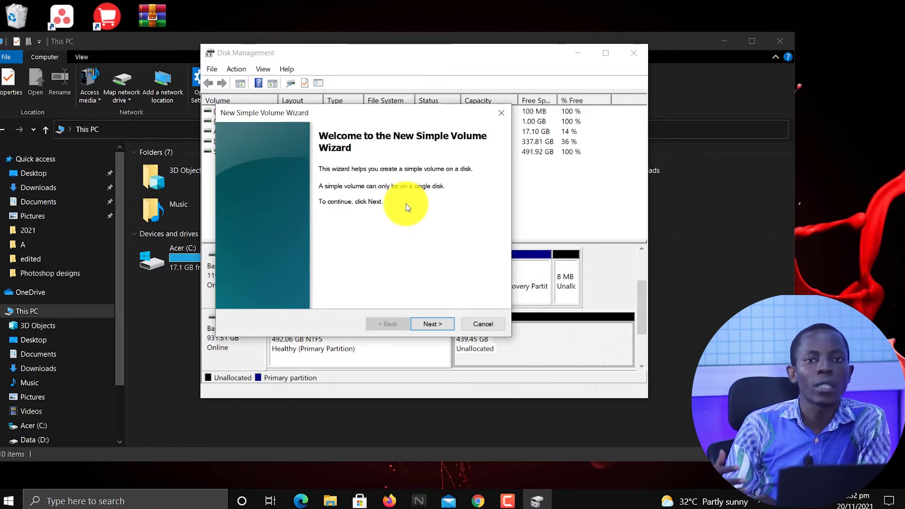
pyautogui.click(431, 323)
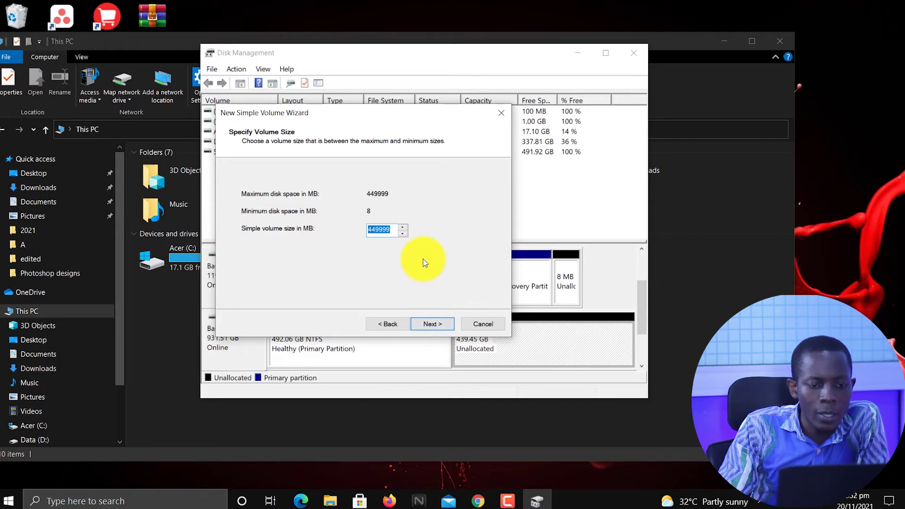
pyautogui.click(435, 325)
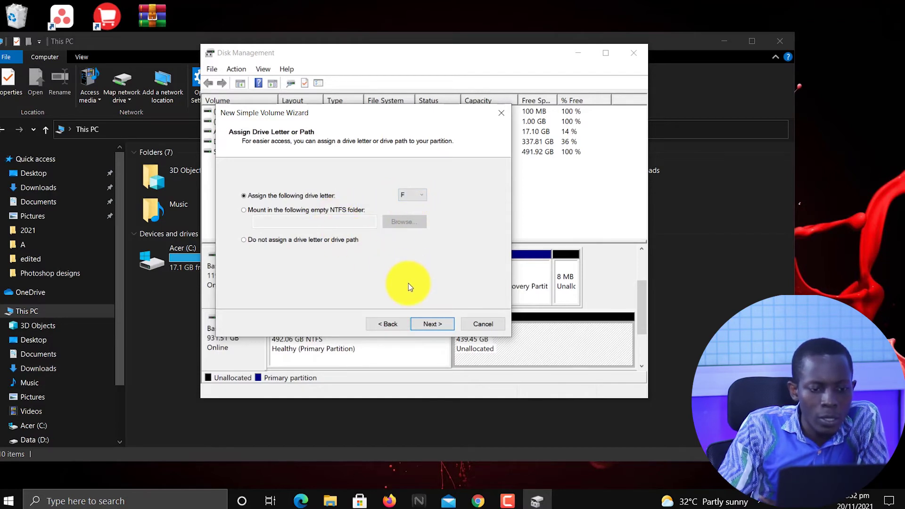
pyautogui.click(432, 325)
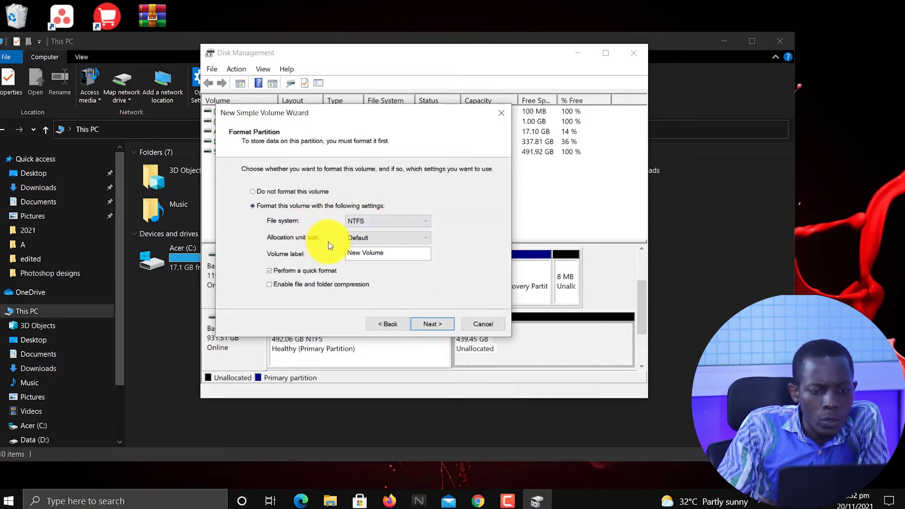
pyautogui.moveTo(386, 257); pyautogui.dragTo(338, 258)
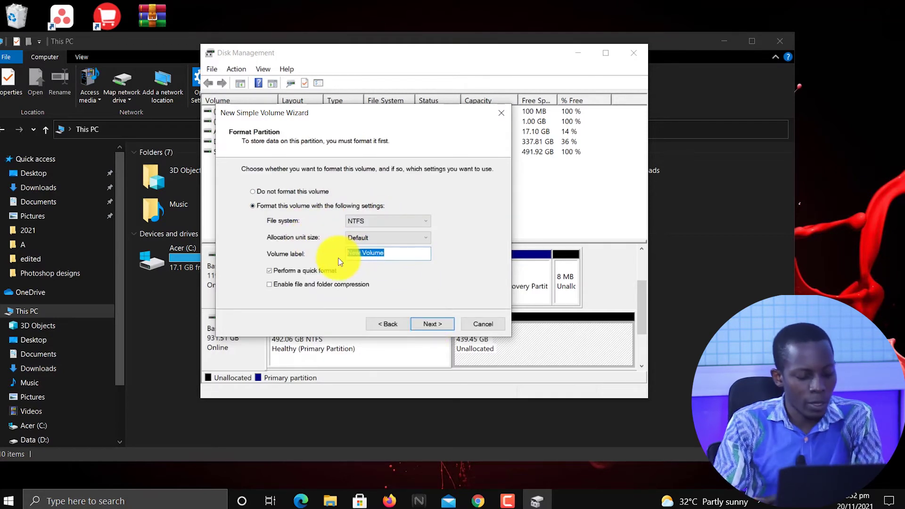
pyautogui.write('Backups')
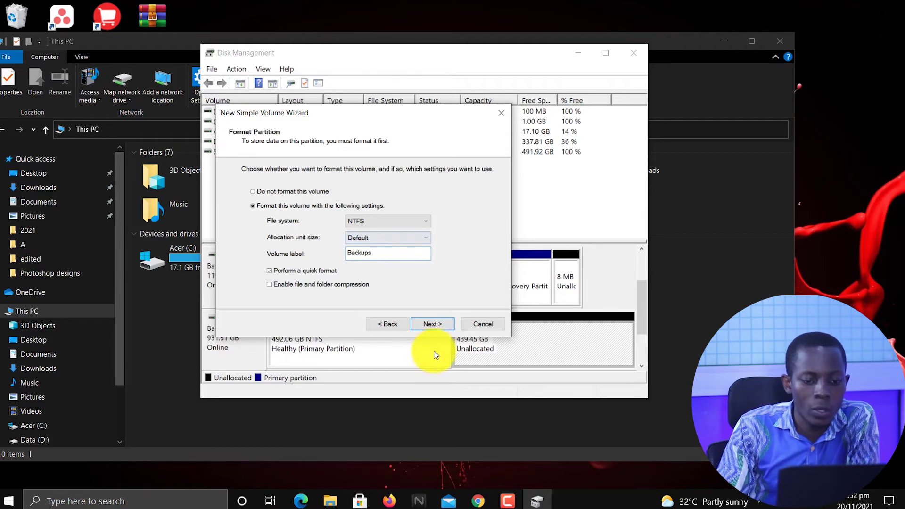
pyautogui.click(441, 328)
pyautogui.click(442, 328)
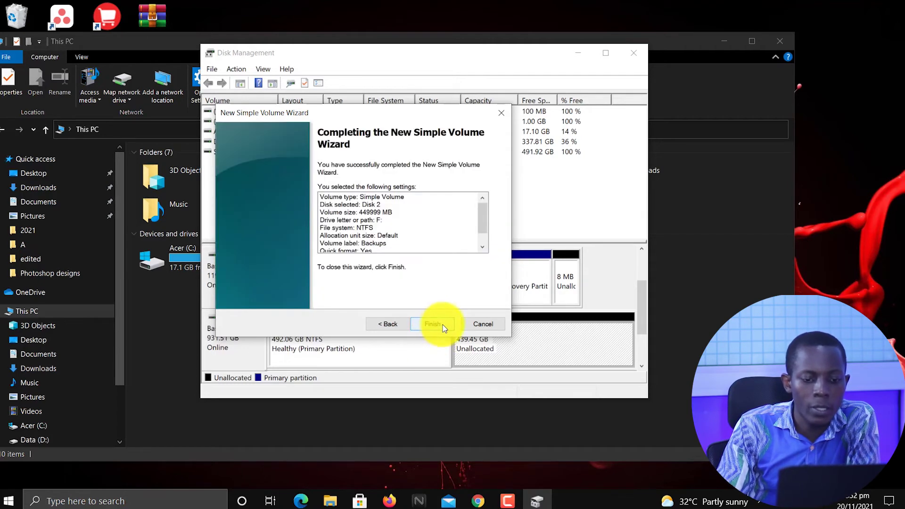
pyautogui.click(444, 329)
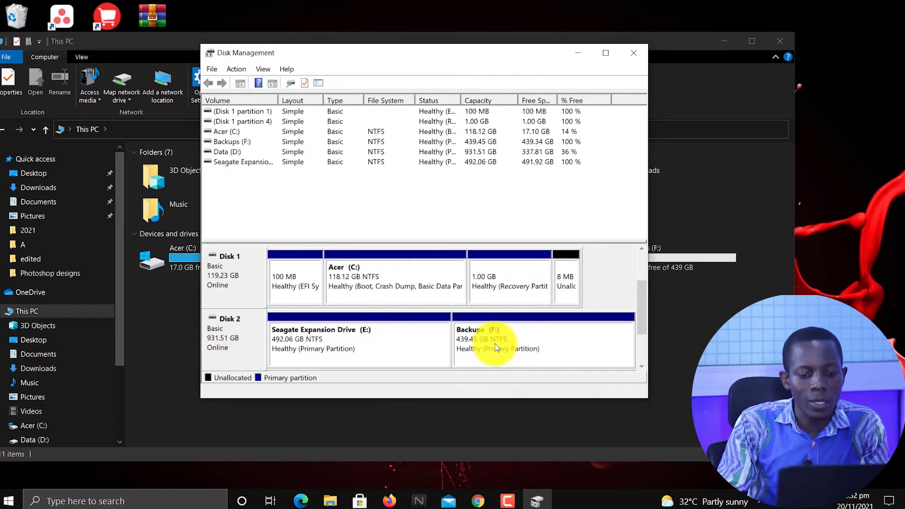
# Bring This PC forward to confirm E: at 492 GB and Backups (F:) at 439 GB
pyautogui.click(709, 343)
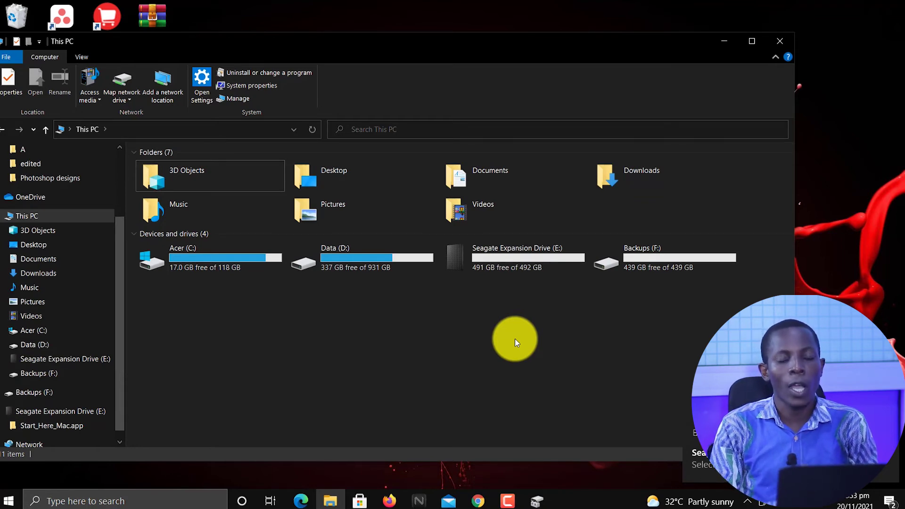
# Reopen Disk Management via a 'disk mana' search and select the Backups (F:) partition on Disk 2
pyautogui.press('super')
pyautogui.write('di')
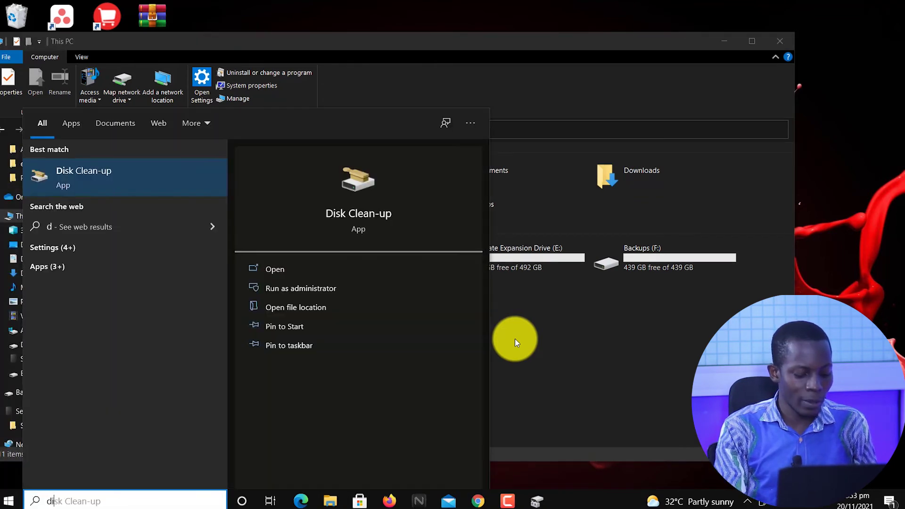
pyautogui.write('sk mana')
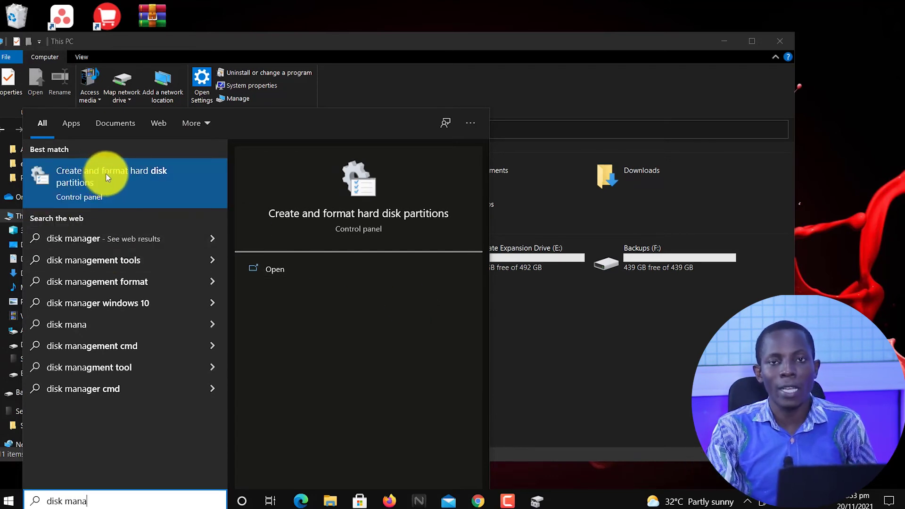
pyautogui.click(141, 183)
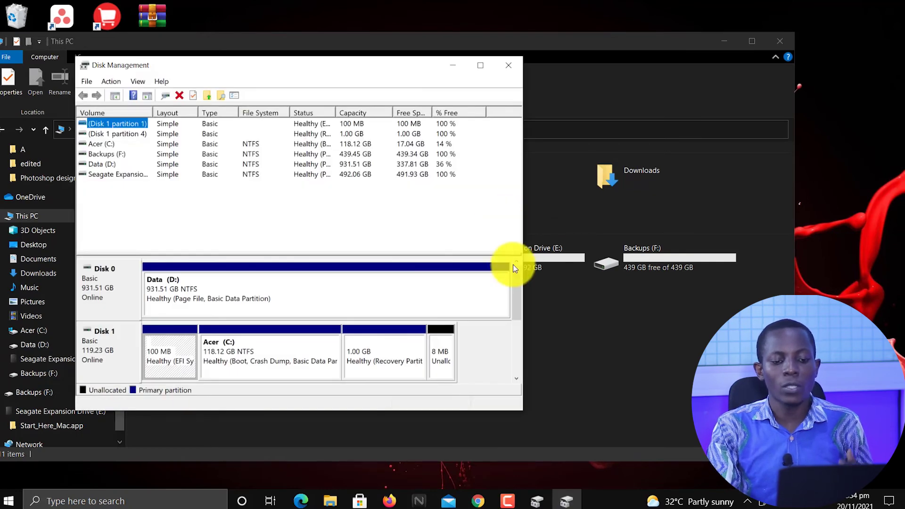
pyautogui.moveTo(513, 271); pyautogui.dragTo(528, 352)
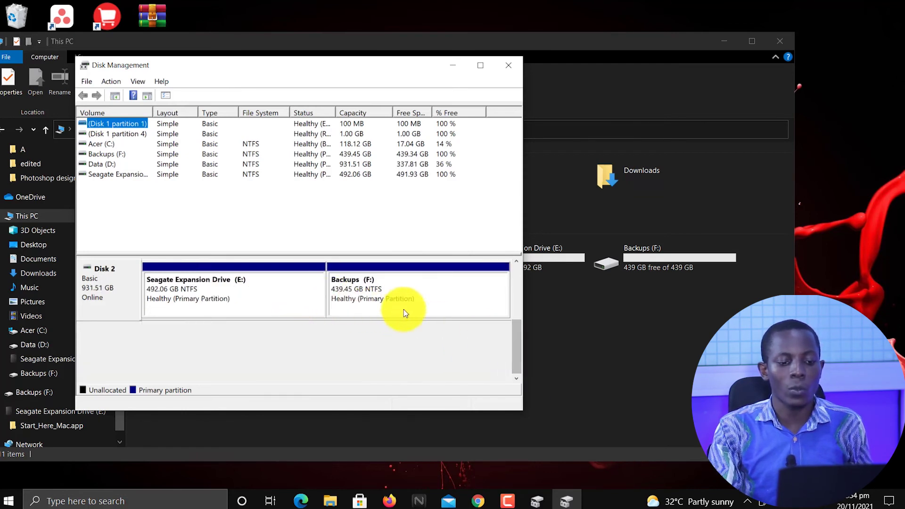
pyautogui.click(417, 299)
pyautogui.rightClick(408, 285)
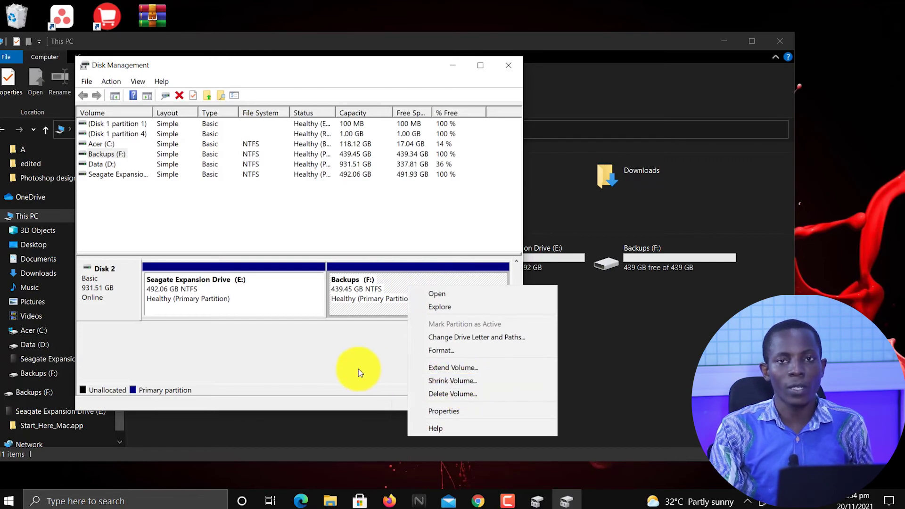
pyautogui.click(328, 365)
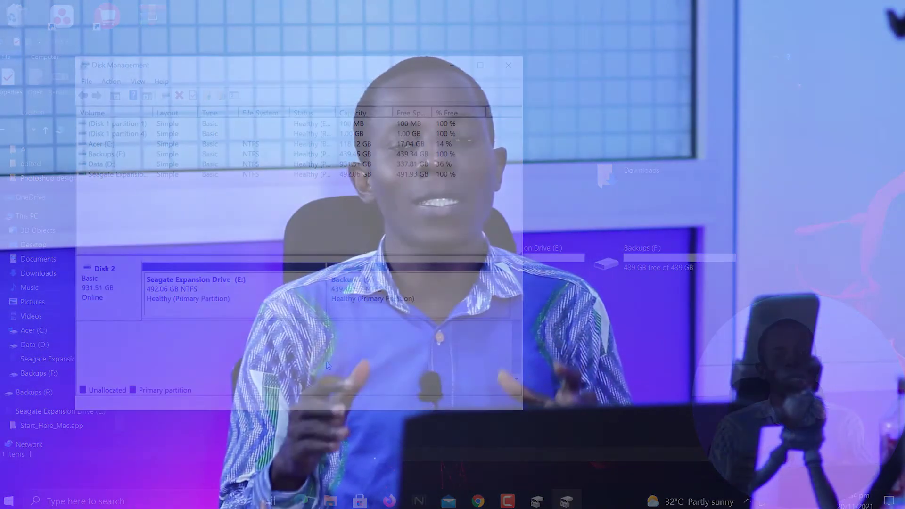